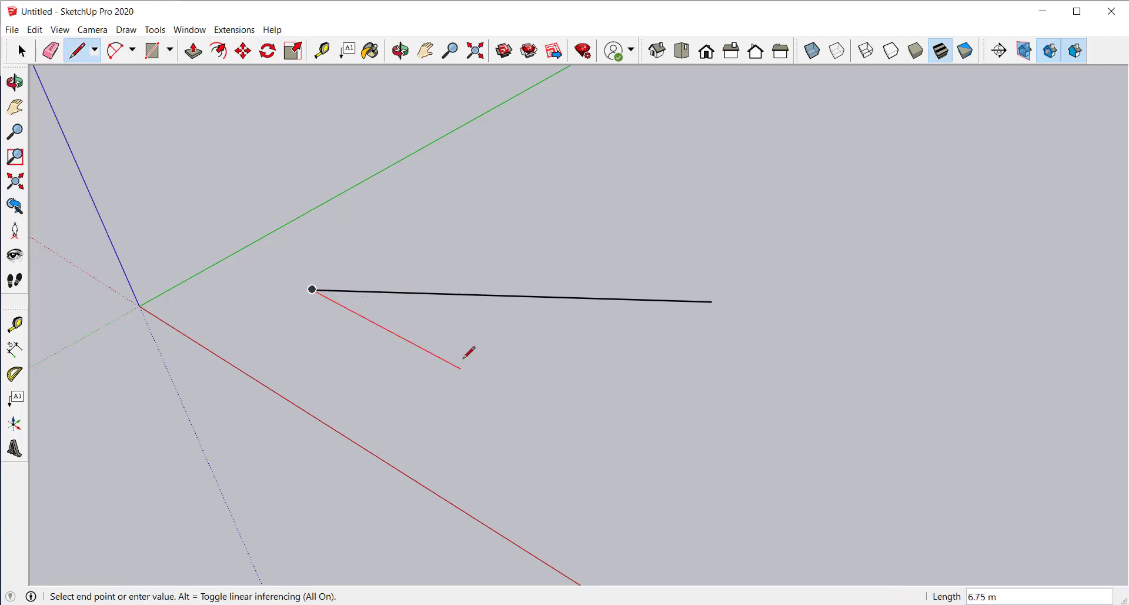
# Try to draw a line along the red axis from the existing line's endpoint, locked to that direction and referenced to the existing line
pyautogui.scroll(-2, 469, 355)
pyautogui.press('shift')
pyautogui.scroll(2, 453, 329)
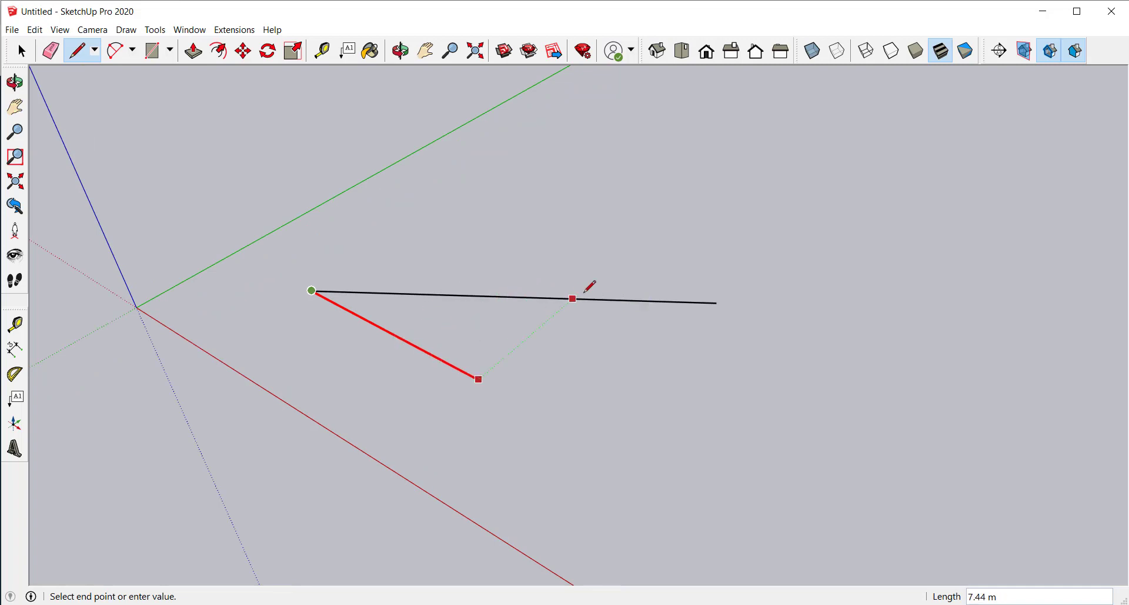
pyautogui.press('space')
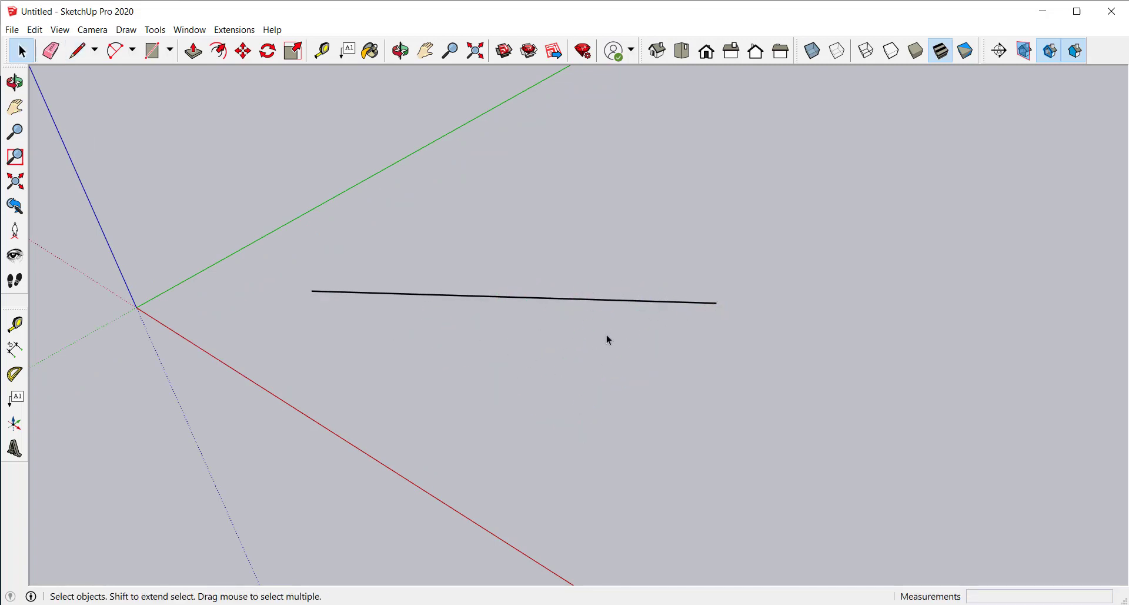
# Try to draw a line about 6.21 m long from a free point below the existing line to a point on it
pyautogui.press('l')
pyautogui.click(453, 382)
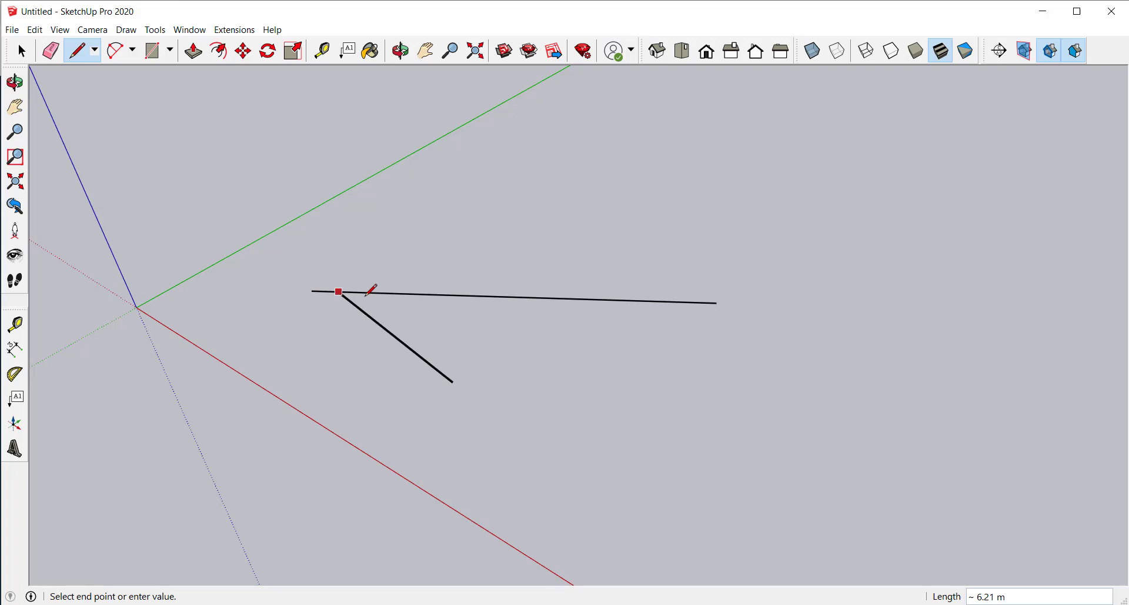
pyautogui.press('space')
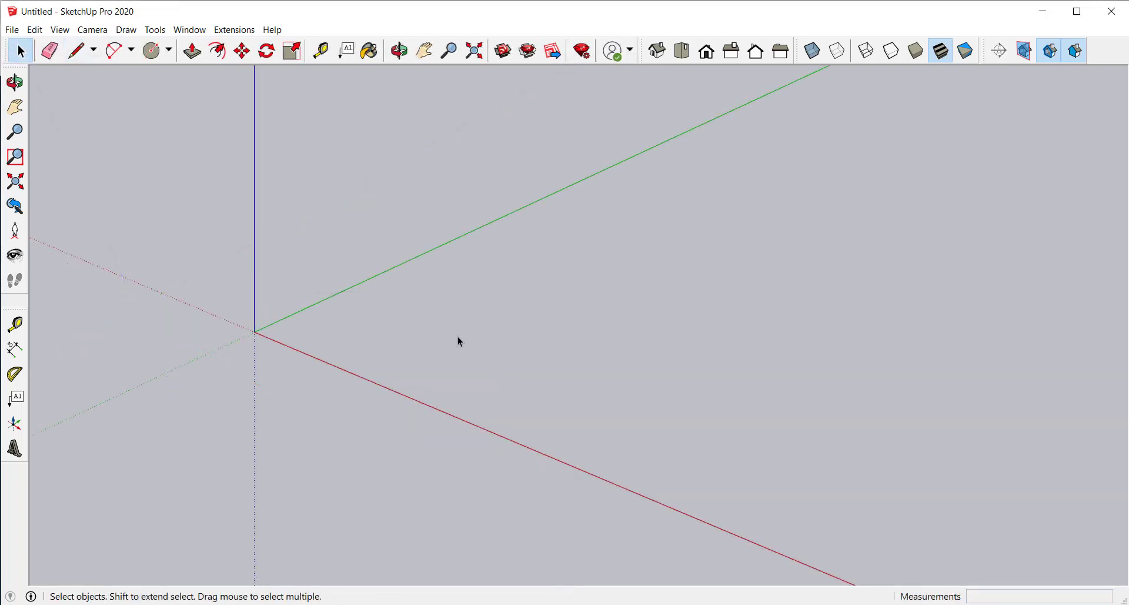
# Try to draw a line upward along the blue axis from a free point beside the green axis
pyautogui.press('l')
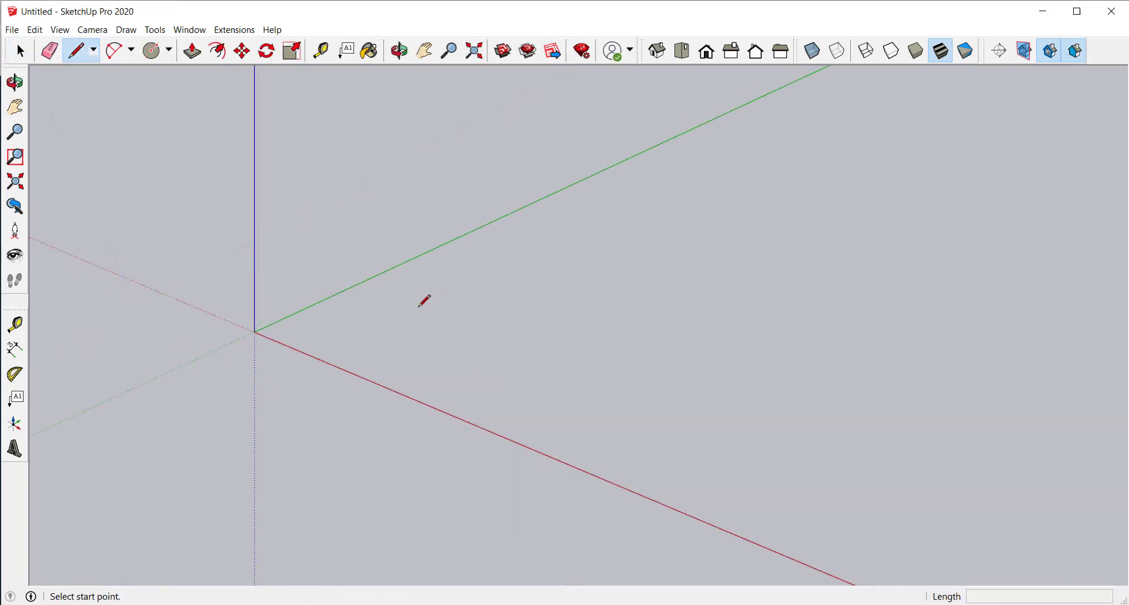
pyautogui.click(459, 304)
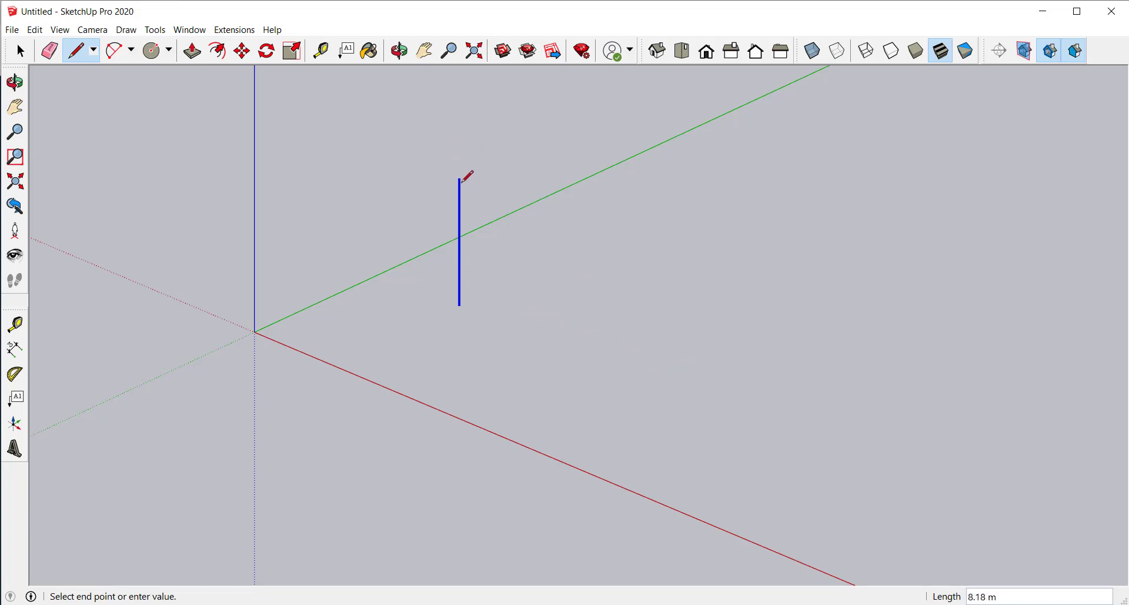
# Try the Circle and Rotated Rectangle tools in the drawing area, and switch to the Rectangle tool
pyautogui.click(151, 51)
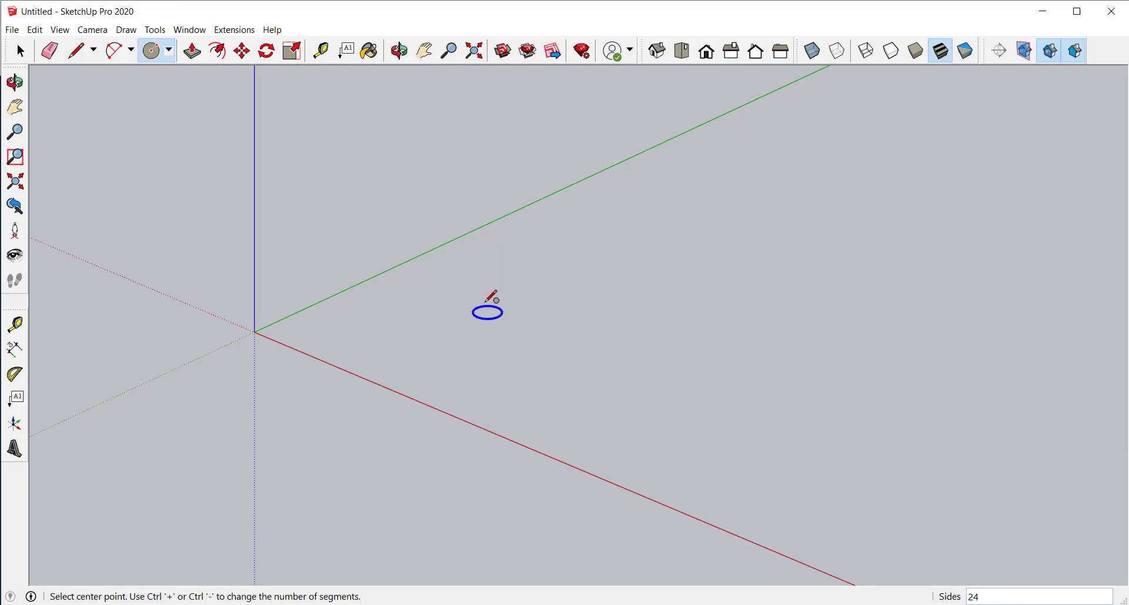
pyautogui.click(169, 50)
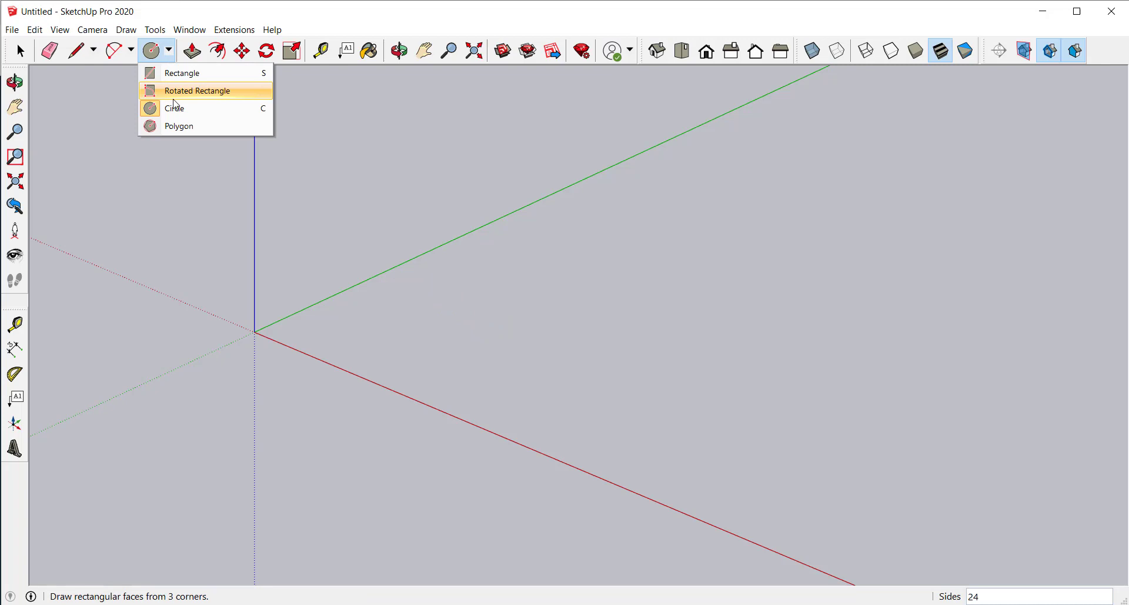
pyautogui.click(188, 89)
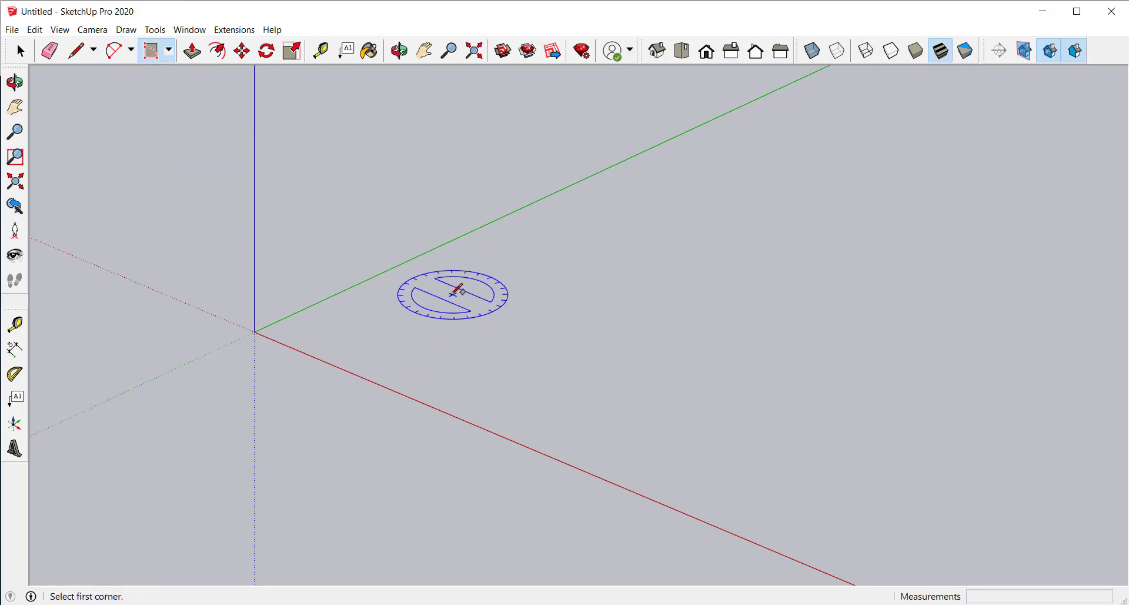
pyautogui.click(169, 50)
pyautogui.click(188, 72)
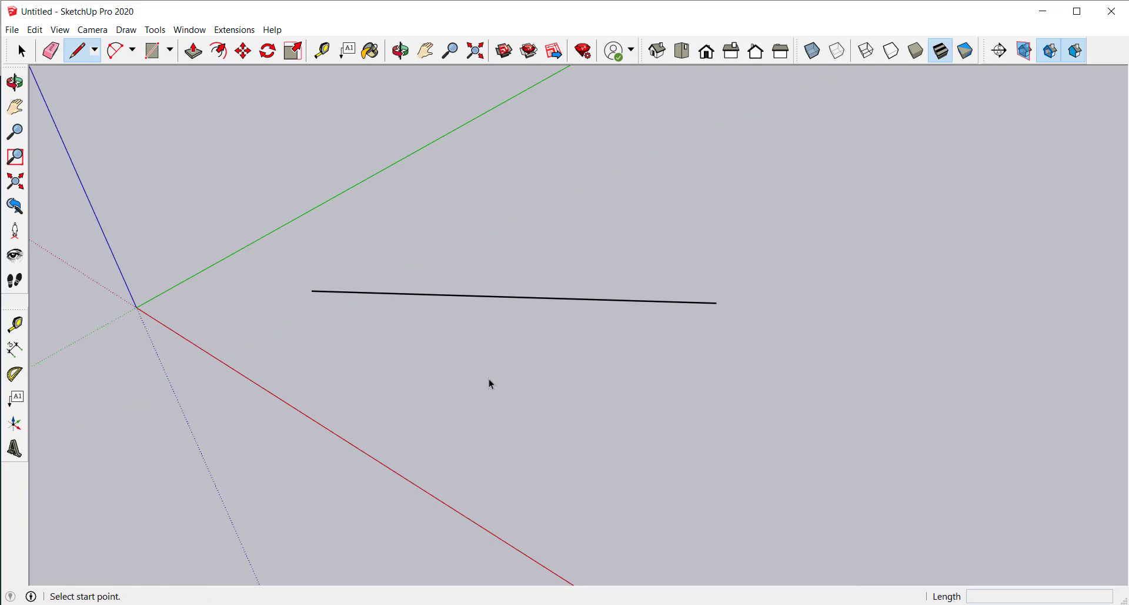
# Try to draw a line from a free point near the existing line, locked perpendicular to it, and restart the line below
pyautogui.click(261, 311)
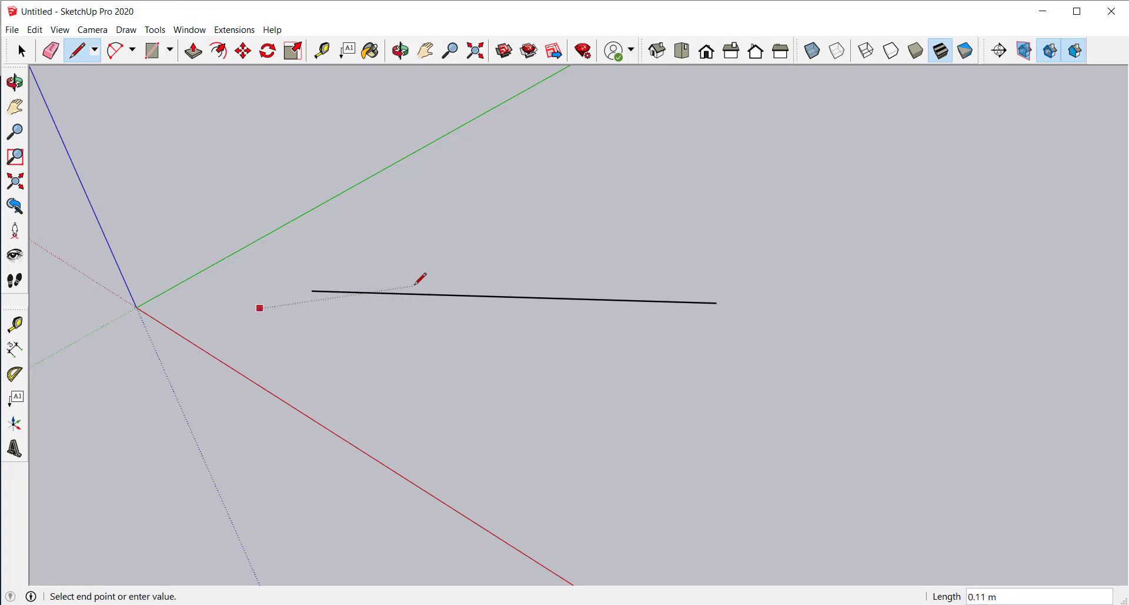
pyautogui.press('Down')
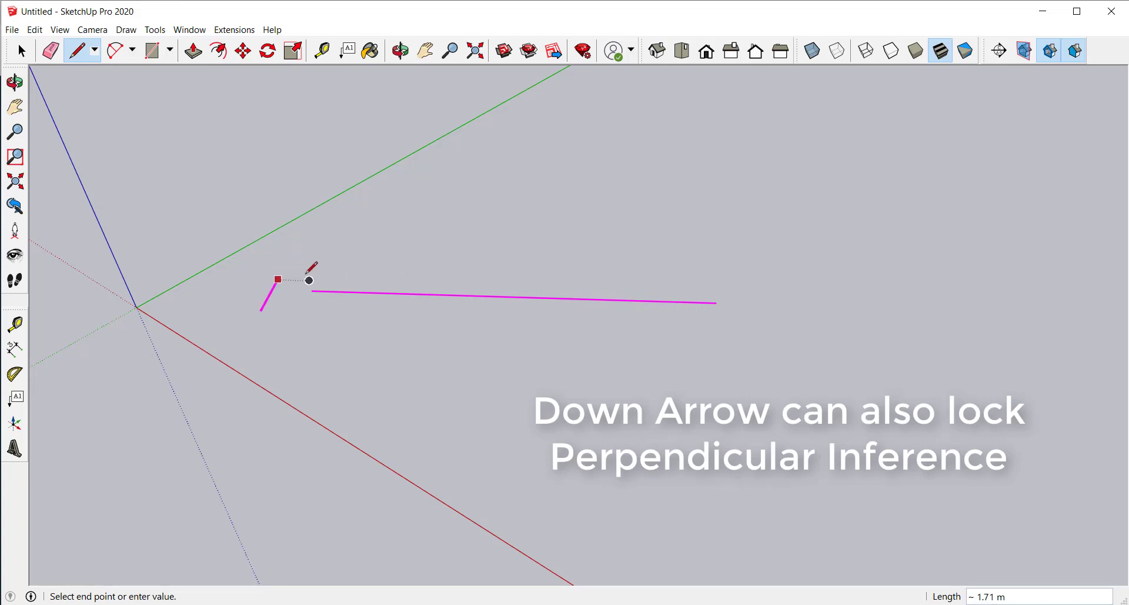
pyautogui.press('Down')
pyautogui.press('space')
pyautogui.press('l')
pyautogui.click(338, 342)
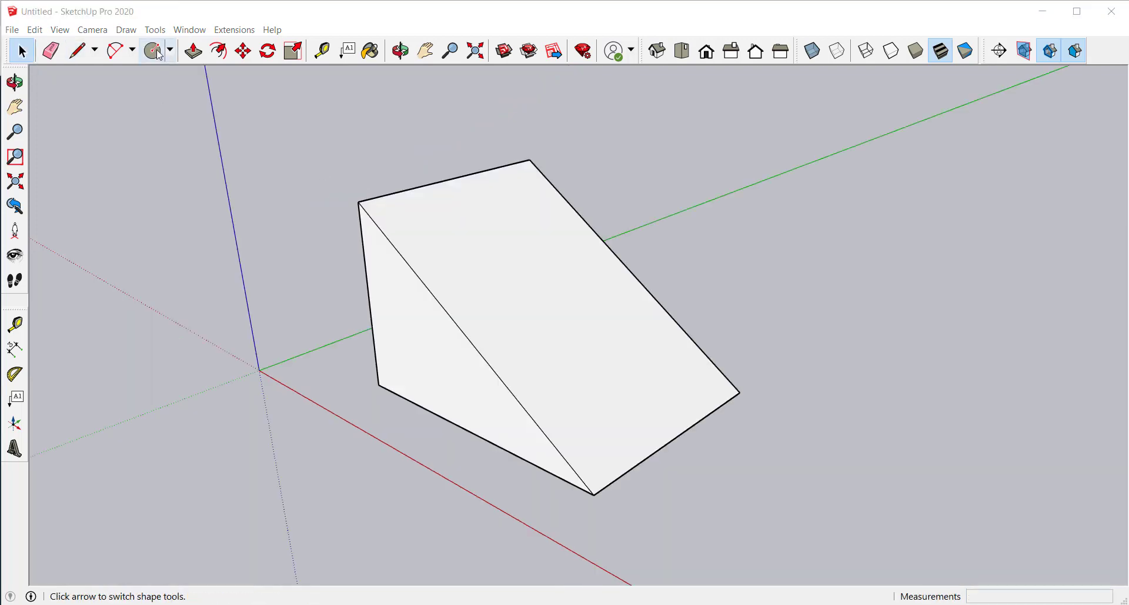
# Try to draw a horizontal circle with a radius of about 2.25 m centred on the wedge's sloped face
pyautogui.click(152, 51)
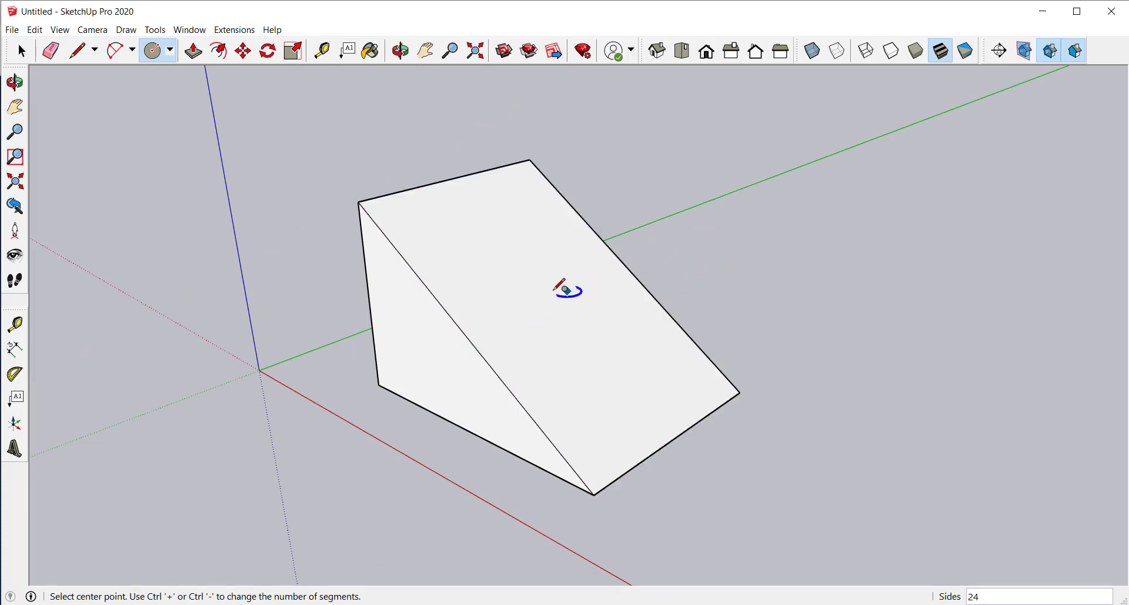
pyautogui.click(536, 292)
pyautogui.click(596, 301)
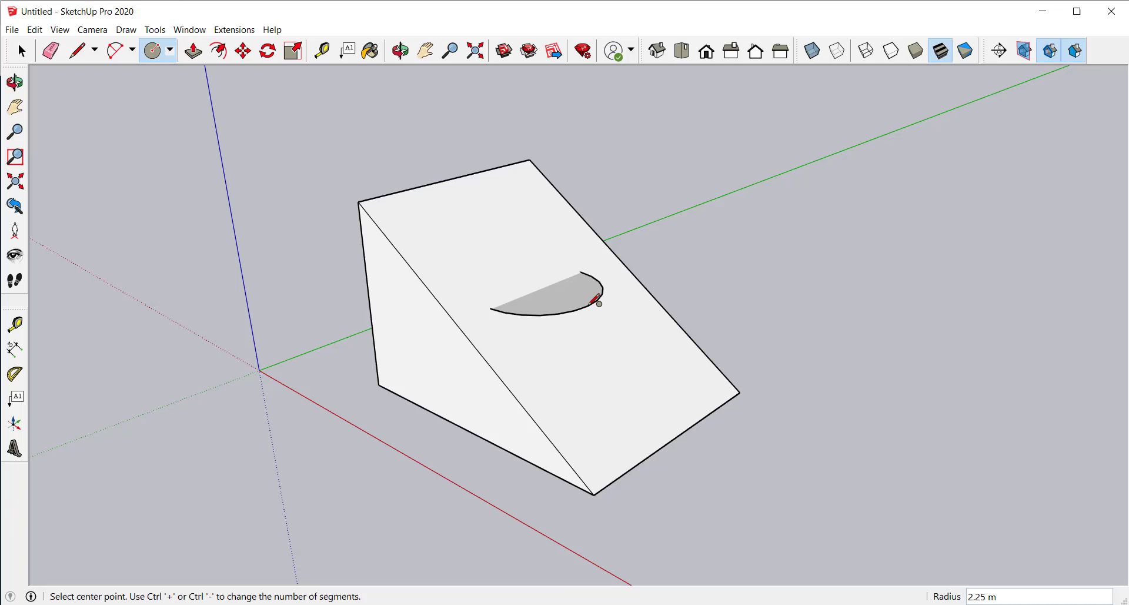
pyautogui.hotkey('ctrl', 'z')
# Place the centre of a six-sided polygon on the wedge's sloped face
pyautogui.click(169, 50)
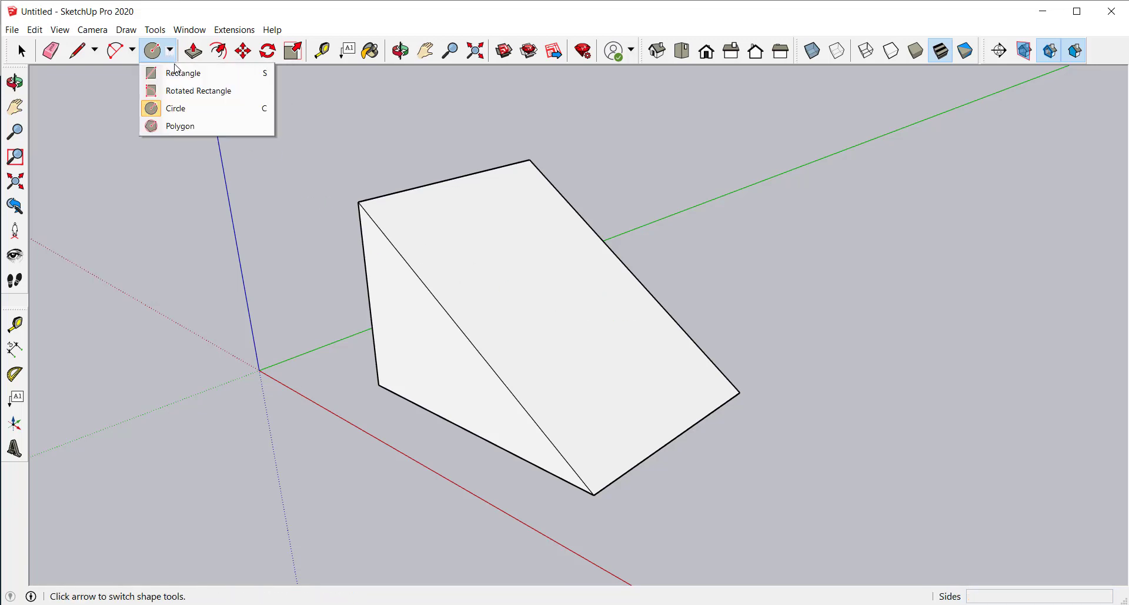
pyautogui.click(176, 126)
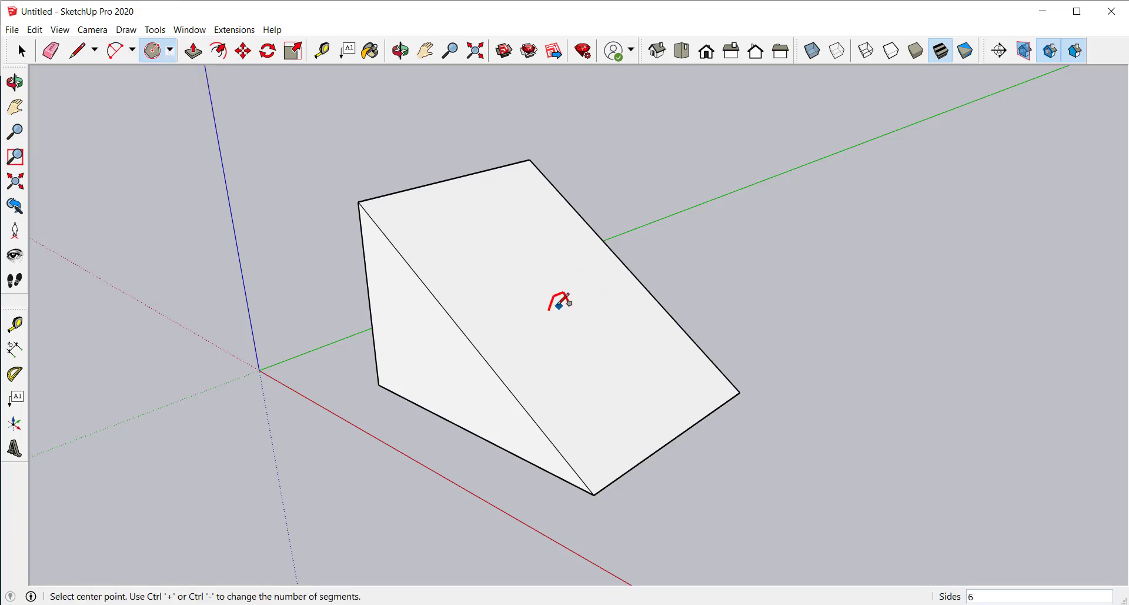
pyautogui.click(551, 299)
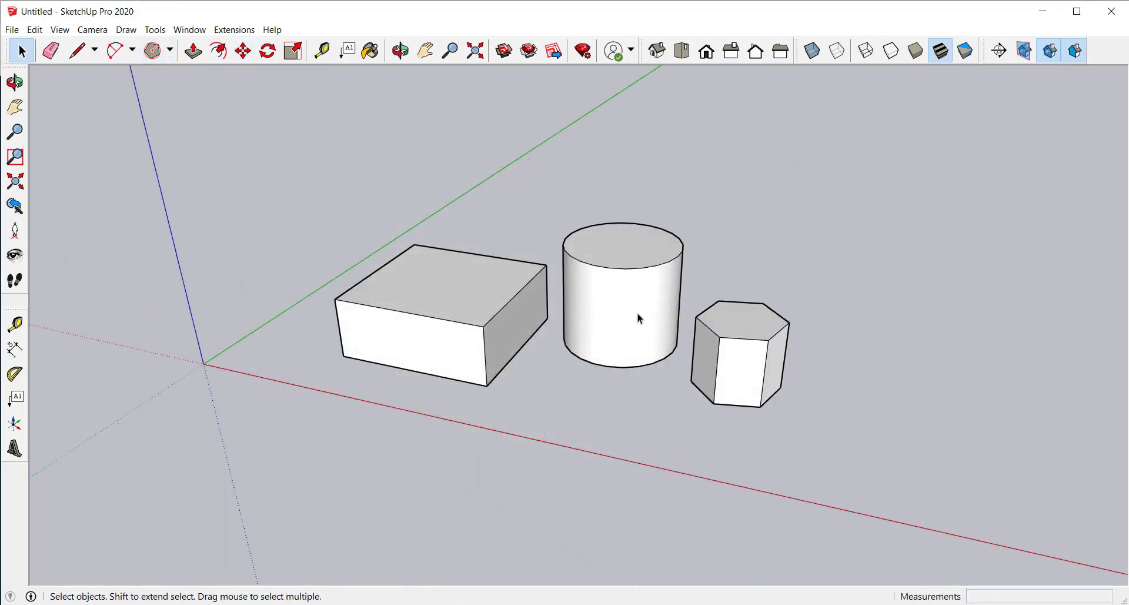
# Move the cylinder up along the blue axis and across so that it stands on the box's top face
pyautogui.press('m')
pyautogui.click(607, 365)
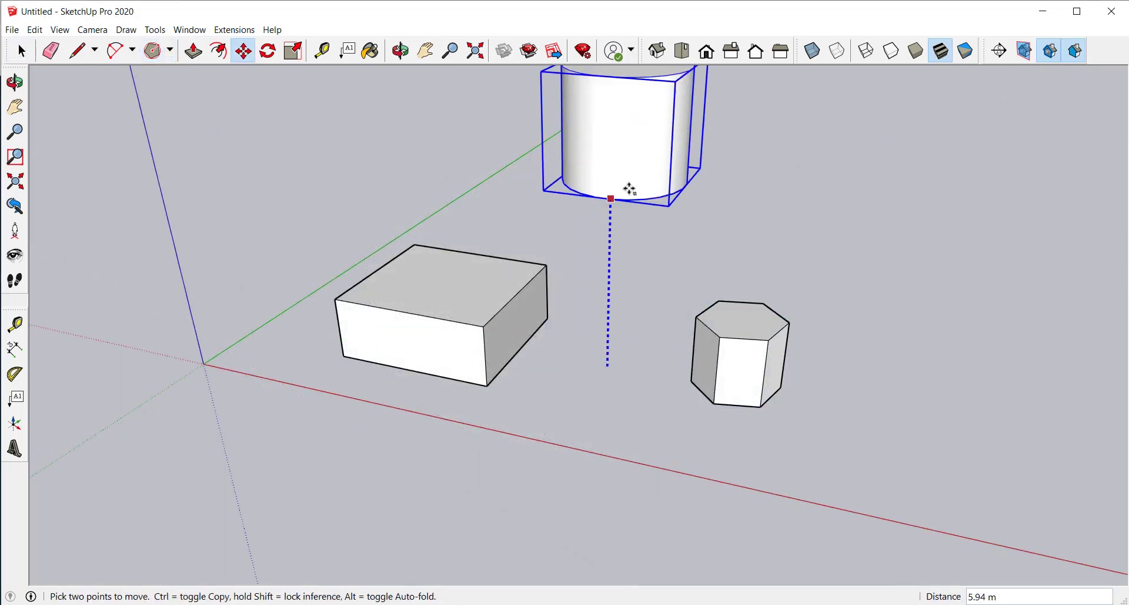
pyautogui.click(416, 315)
pyautogui.click(608, 308)
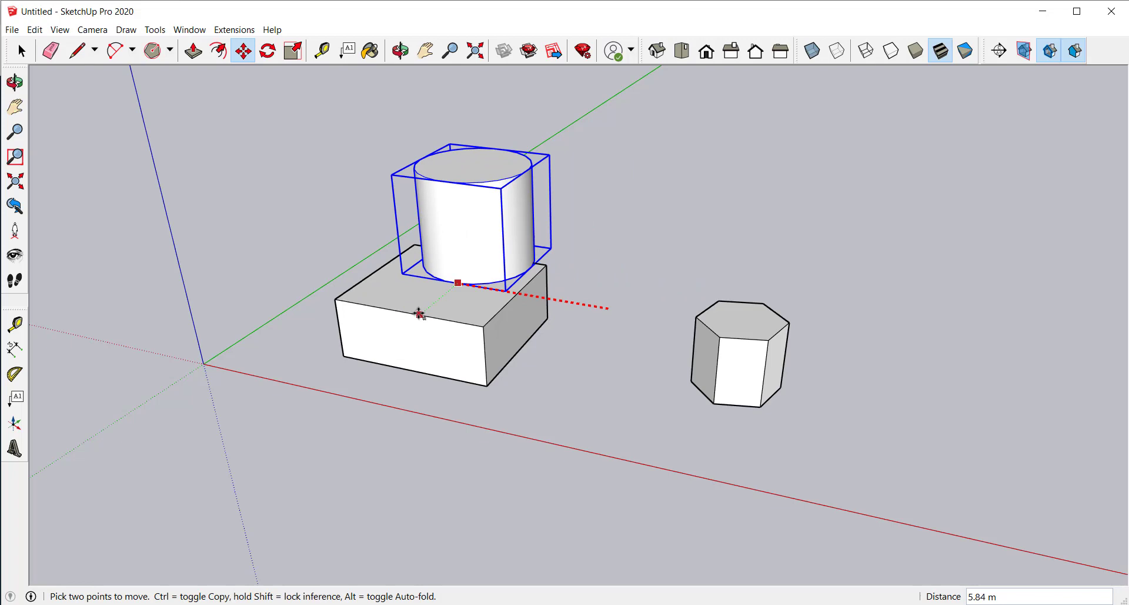
pyautogui.click(439, 301)
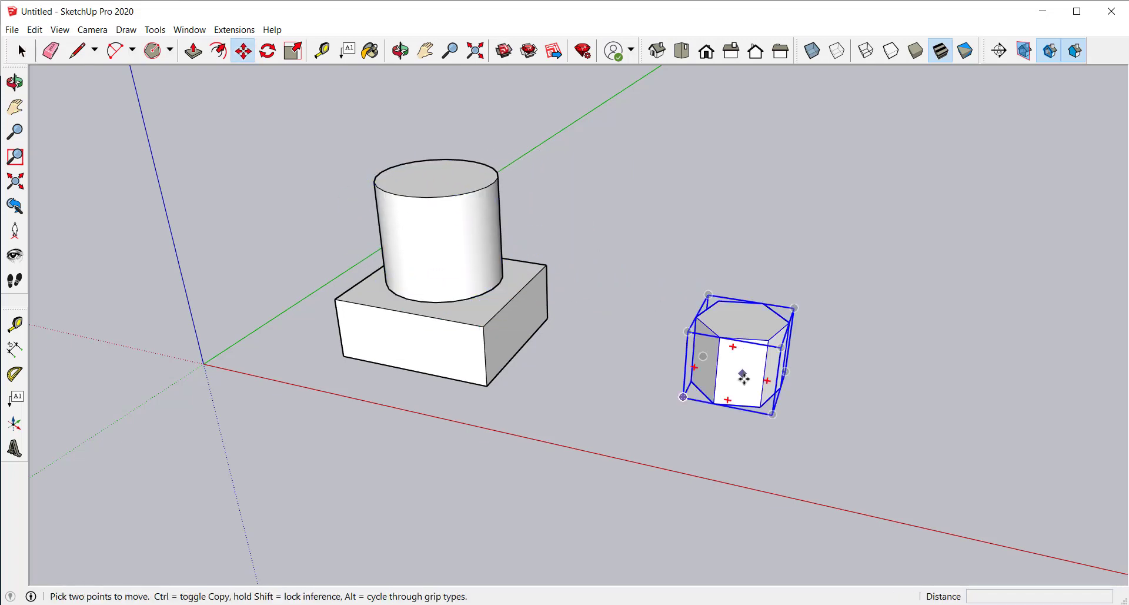
# Move the hexagonal prism up and across along the red axis to stack it on the cylinder
pyautogui.click(743, 377)
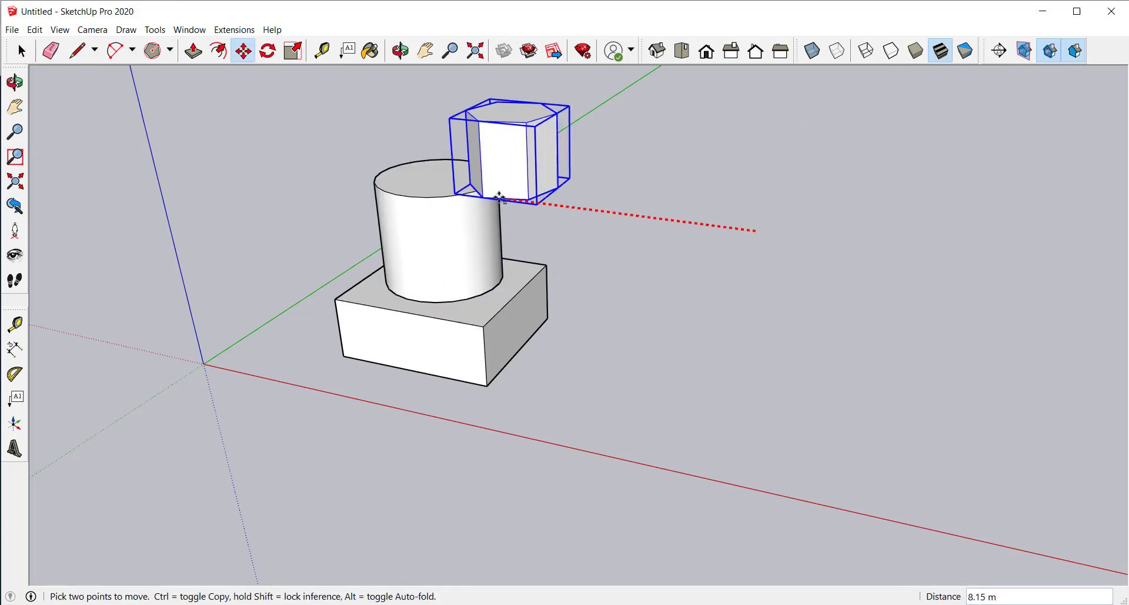
pyautogui.click(433, 320)
pyautogui.press('space')
pyautogui.moveTo(605, 341); pyautogui.dragTo(203, 246, button='middle')
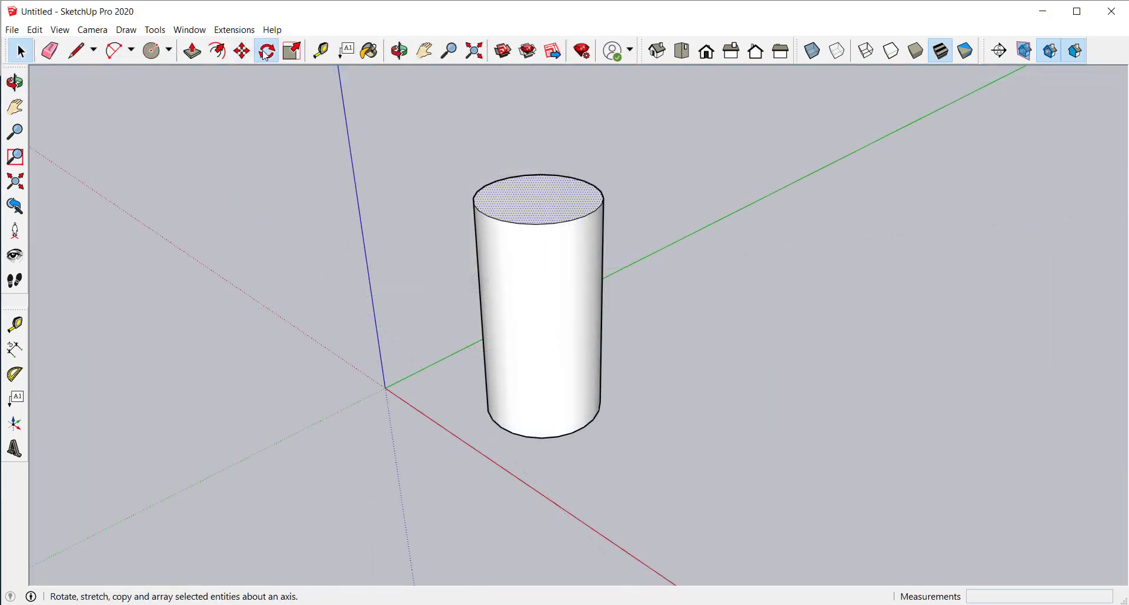
# Rotate the cylinder's selected top face 45 degrees about its centre so that it slants
pyautogui.click(267, 51)
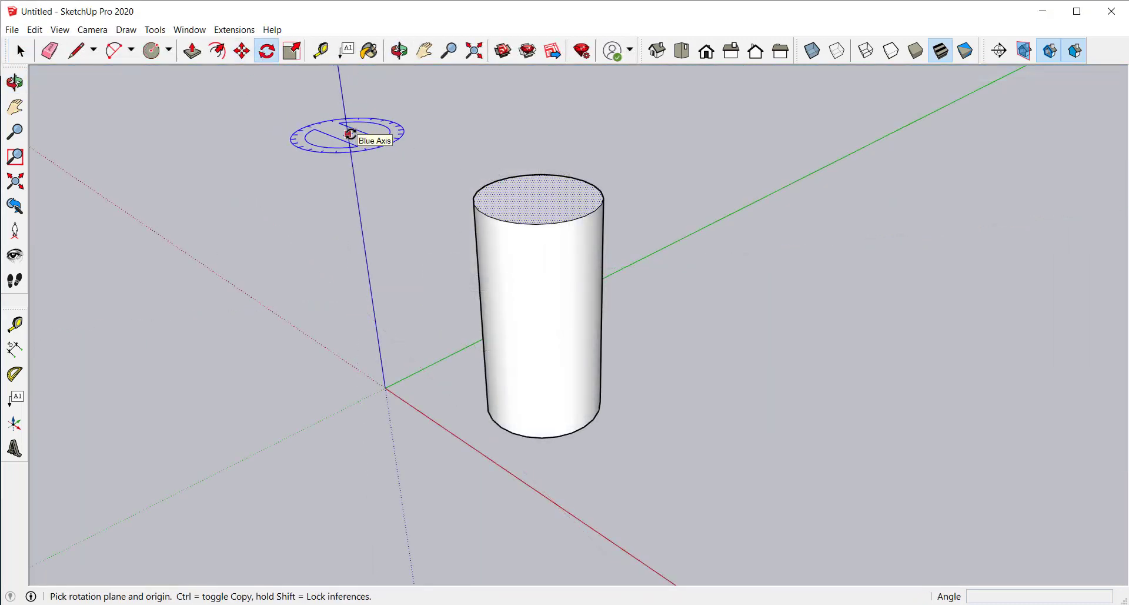
pyautogui.click(541, 196)
pyautogui.click(575, 220)
pyautogui.click(579, 319)
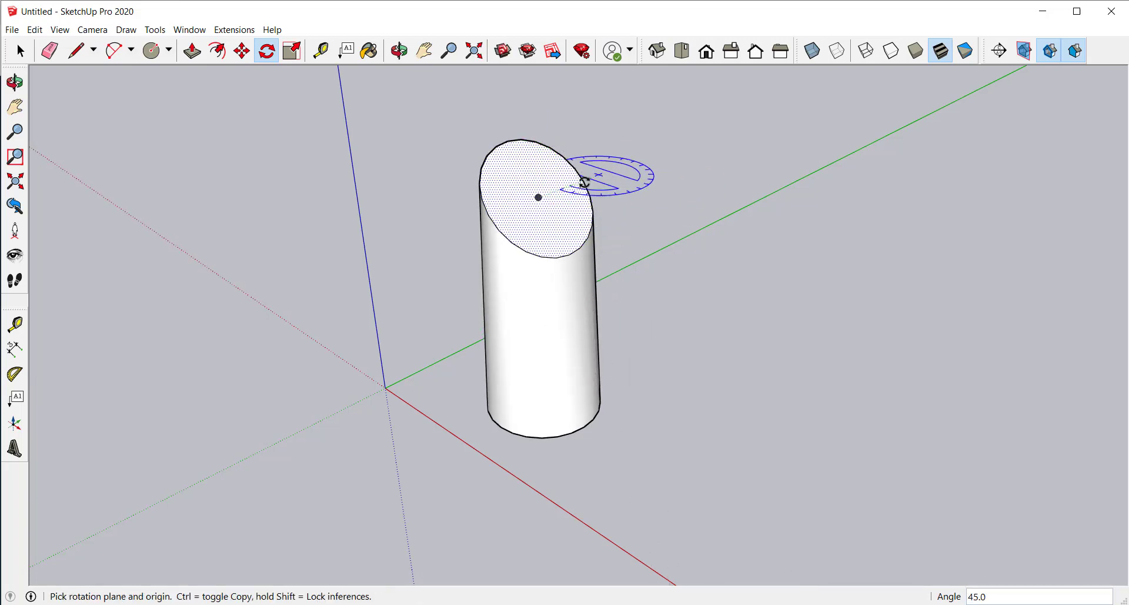
# Rotate the slanted top face in the horizontal plane about its centre to twist the cylinder's sides
pyautogui.click(538, 197)
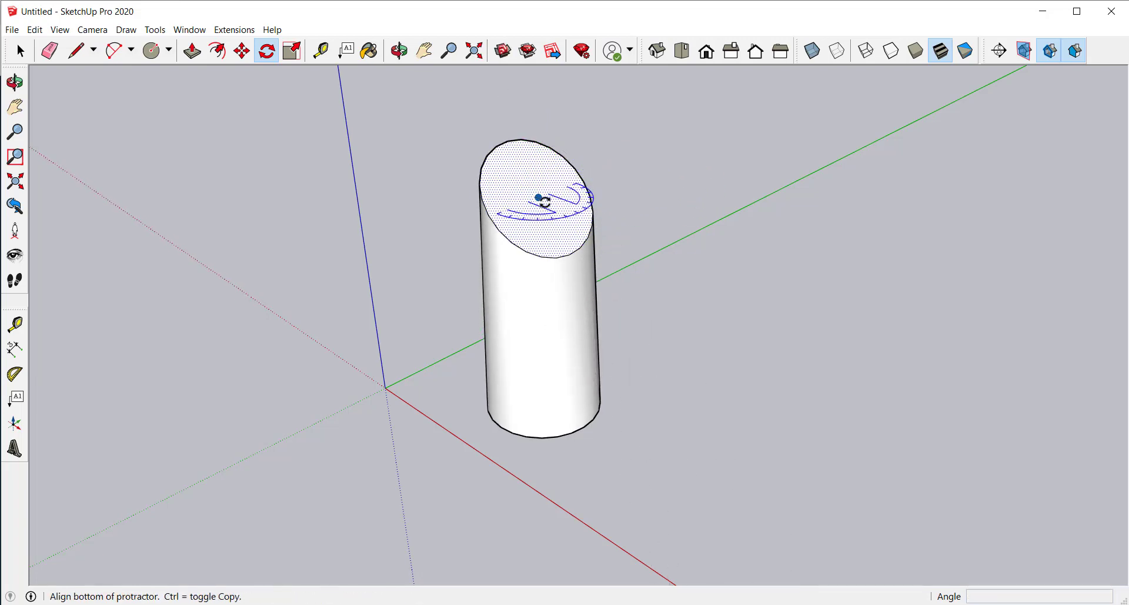
pyautogui.click(688, 141)
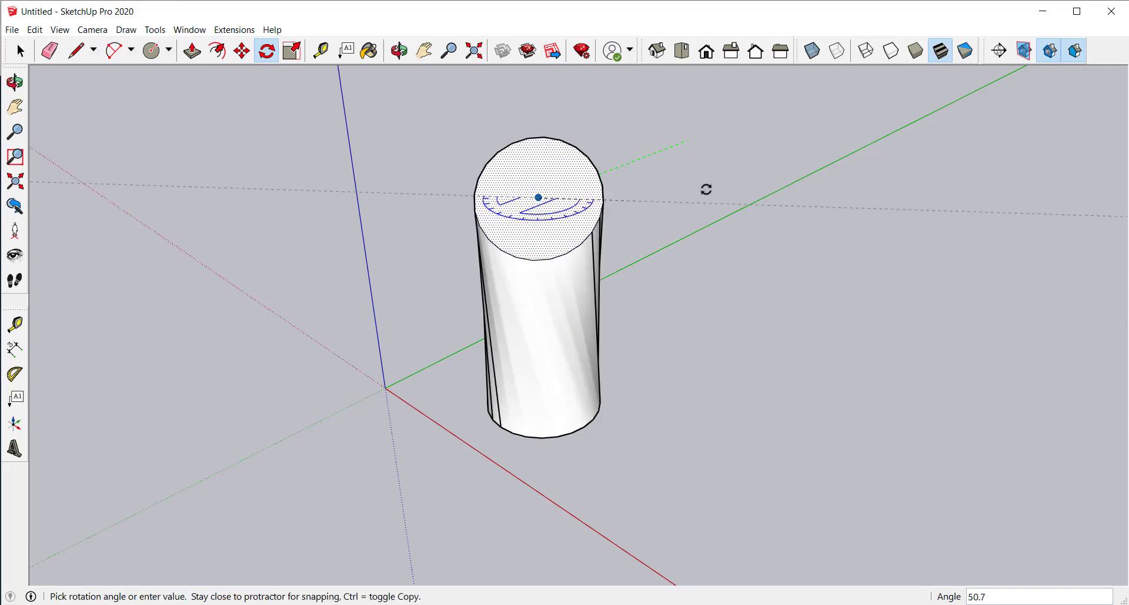
pyautogui.click(640, 121)
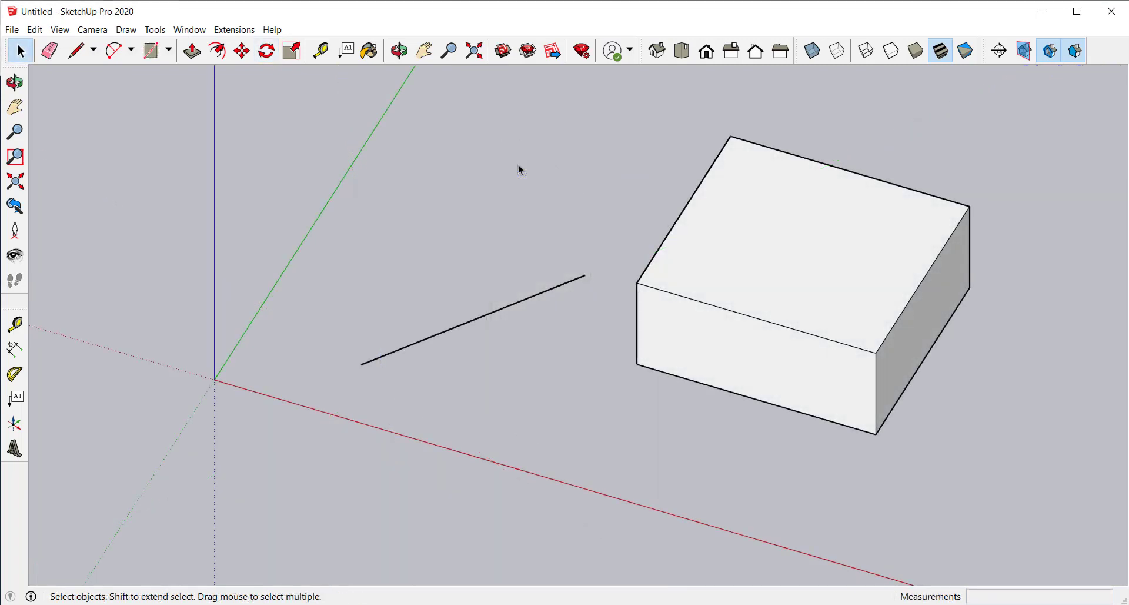
# Try out start-point inferences with the Line tool, referencing the box's corners and the midpoint of the separate line
pyautogui.press('l')
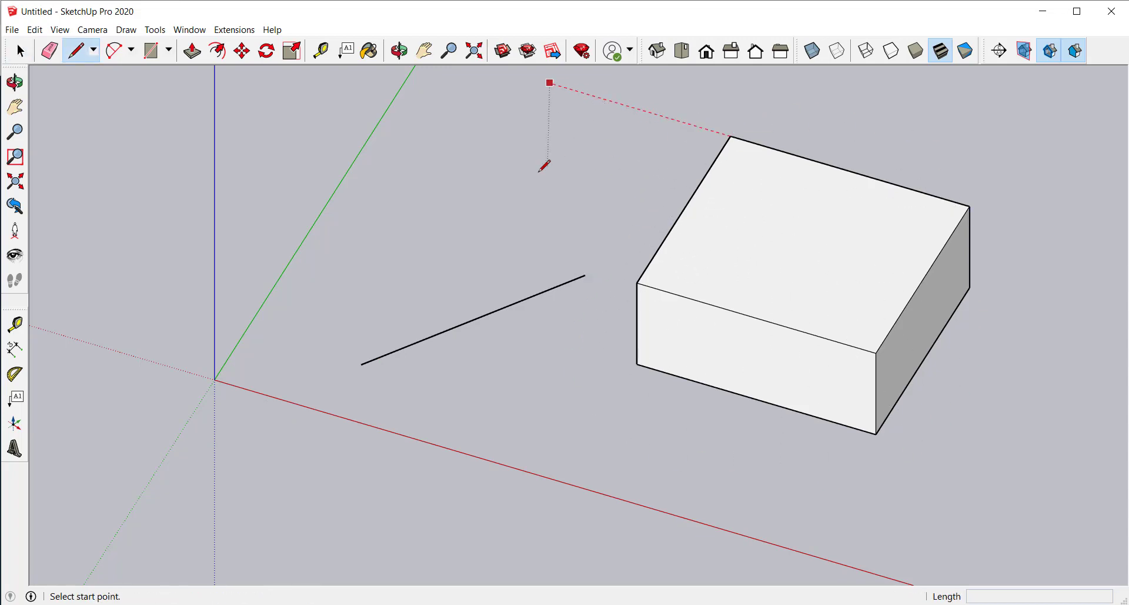
pyautogui.press('space')
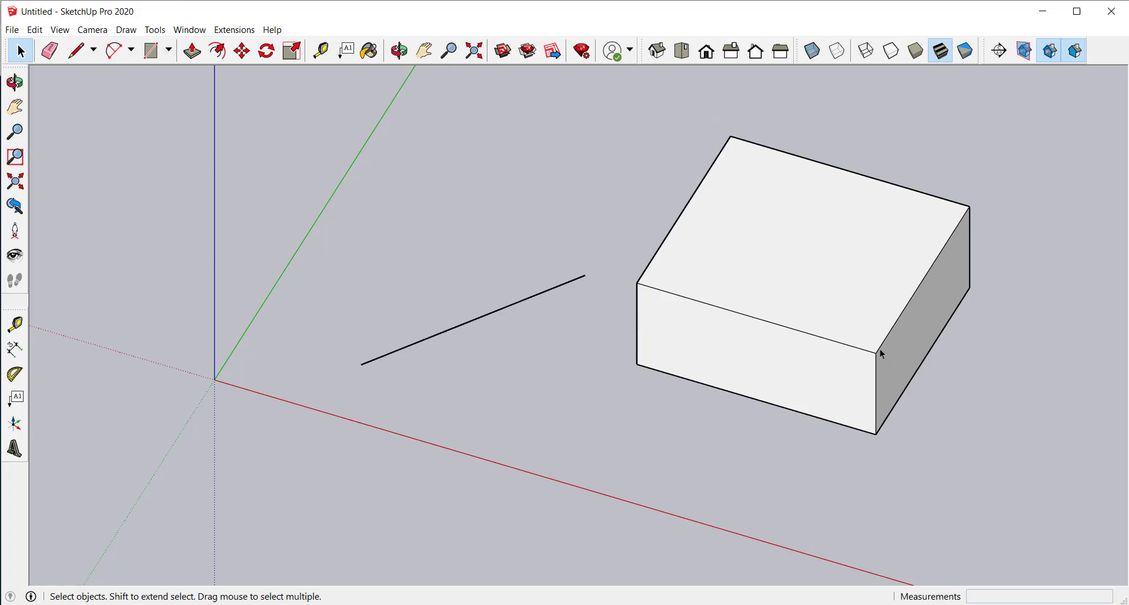
pyautogui.press('l')
pyautogui.click(637, 283)
pyautogui.press('space')
pyautogui.press('l')
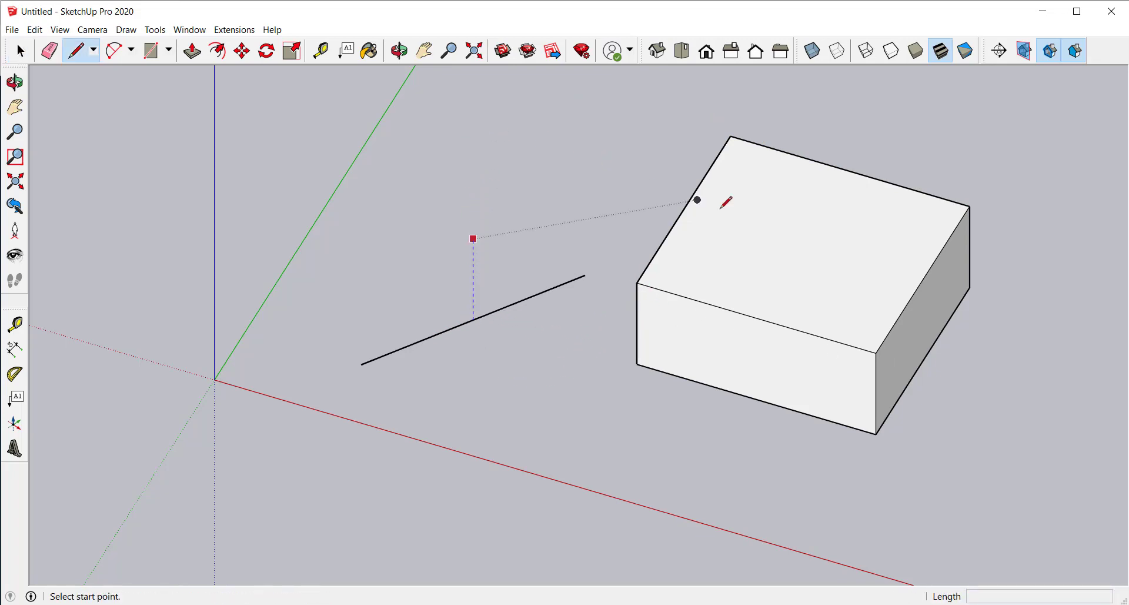
pyautogui.press('space')
# Draw a line about 6.55 m long between the rectangle's centre and its upper-right corner, referencing the upper edge's midpoint
pyautogui.press('F2')
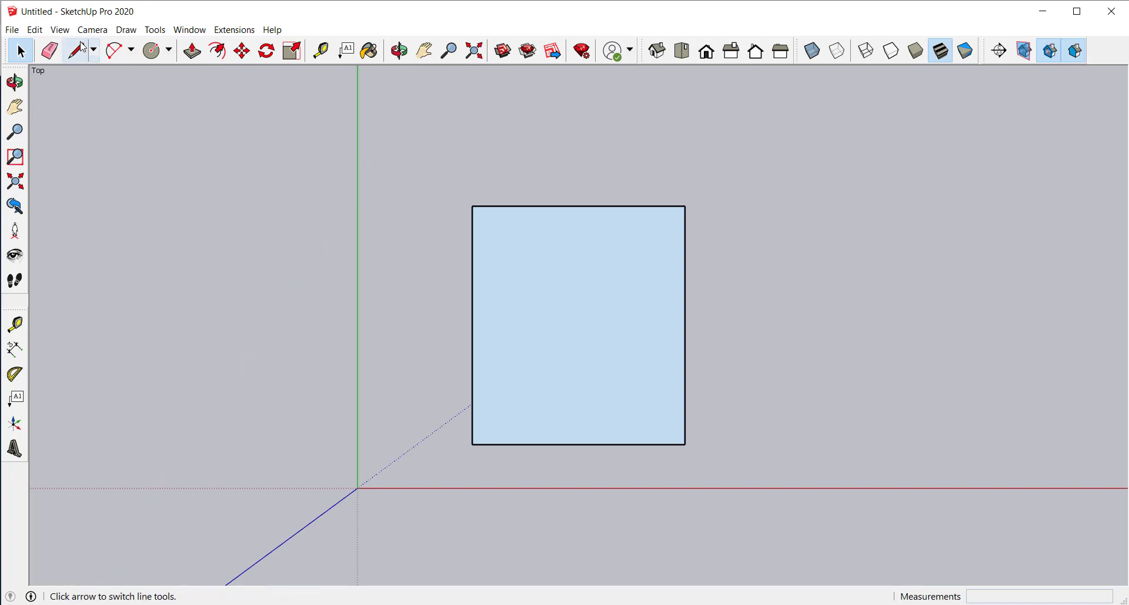
pyautogui.click(78, 51)
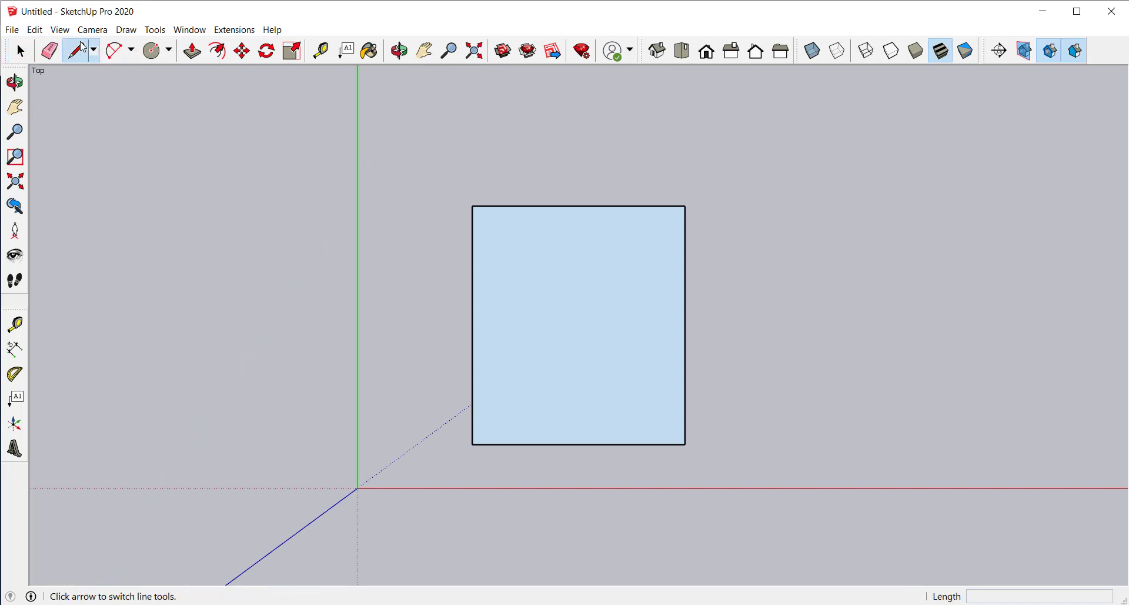
pyautogui.click(579, 205)
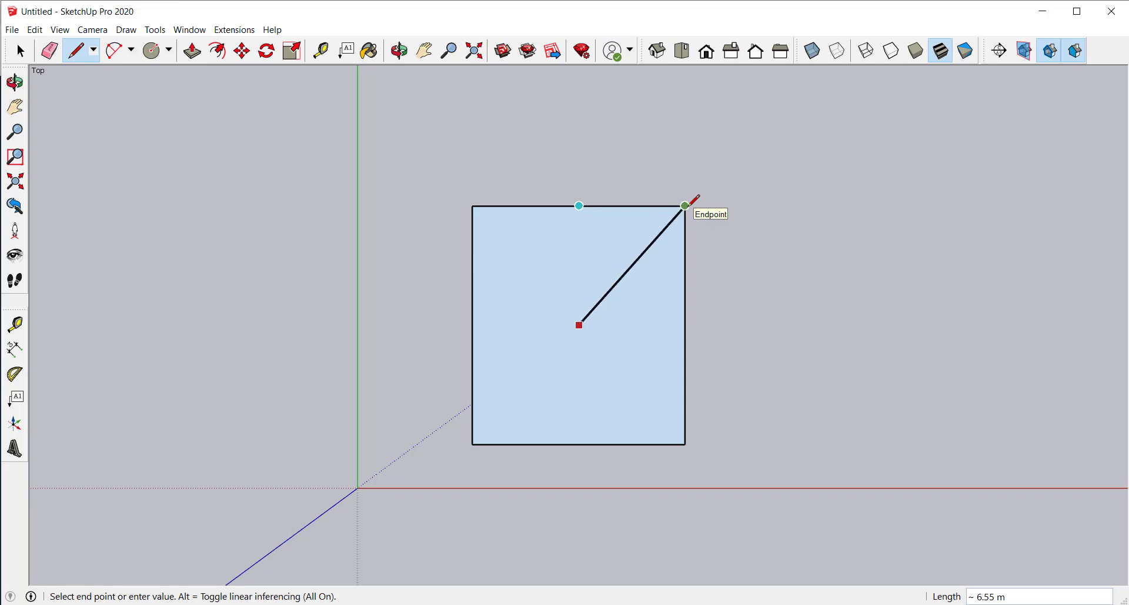
pyautogui.press('shift')
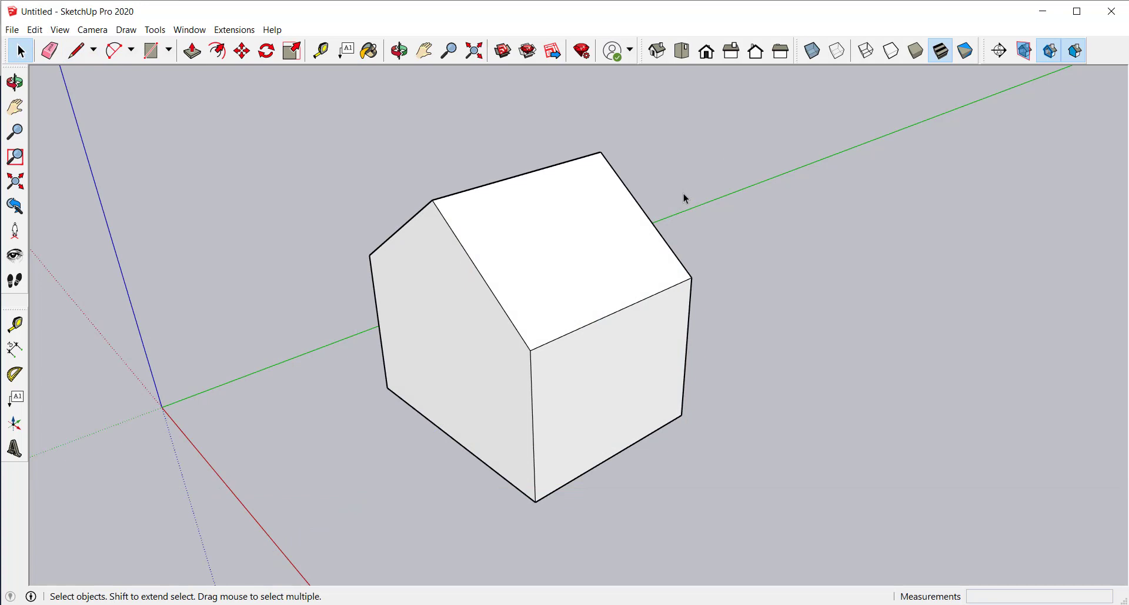
# Try to draw a line about 7.55 m long beside the house, parallel to its sloping roof edge
pyautogui.press('l')
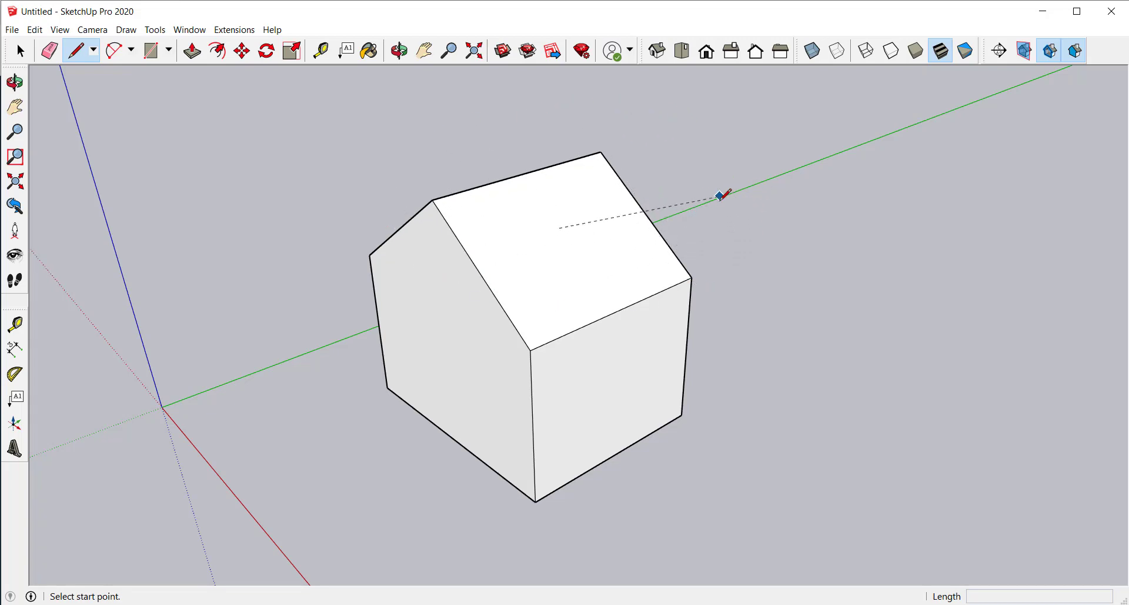
pyautogui.click(752, 239)
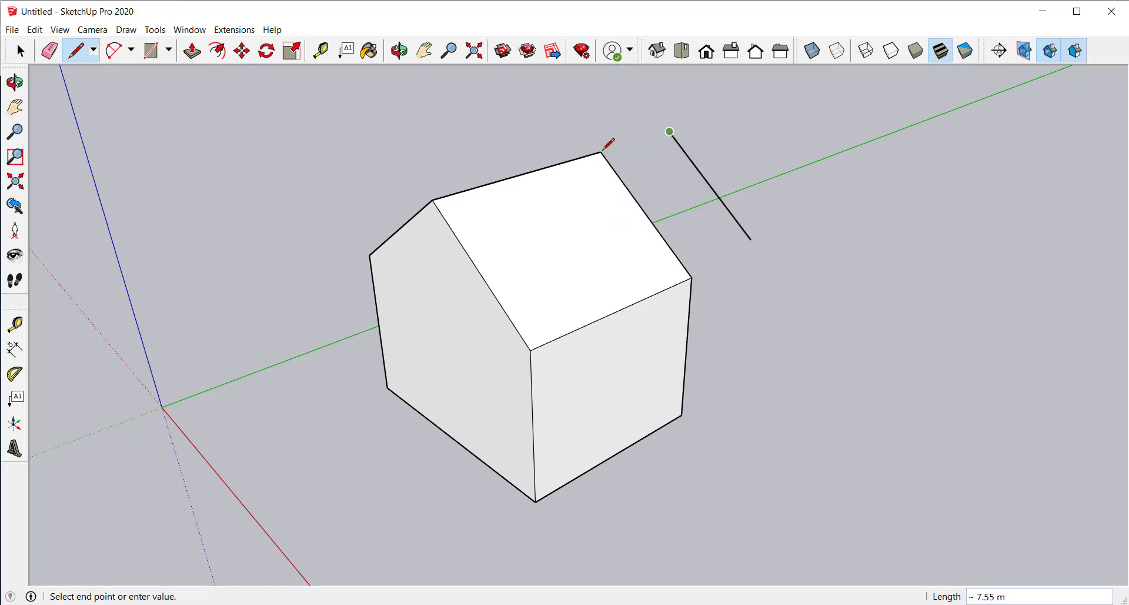
pyautogui.press('space')
# Draw two lines from the ends of the front roof slope's upper edge to a shared apex, forming a triangular face
pyautogui.press('o')
pyautogui.moveTo(468, 279); pyautogui.dragTo(713, 166)
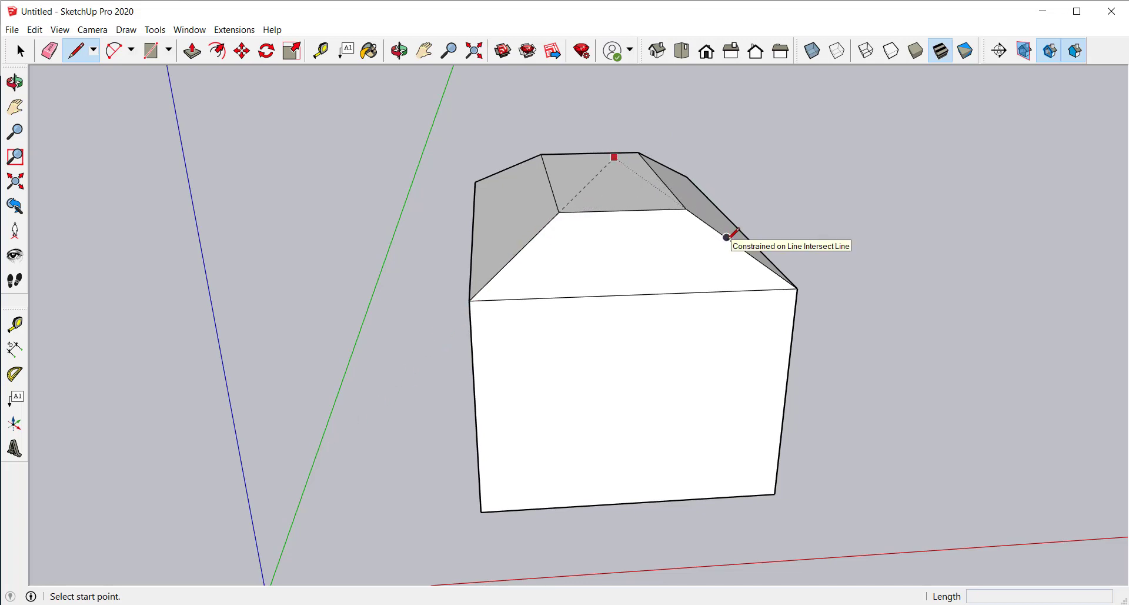
pyautogui.click(760, 261)
pyautogui.moveTo(662, 211); pyautogui.dragTo(647, 276, button='middle')
pyautogui.click(569, 257)
pyautogui.click(620, 184)
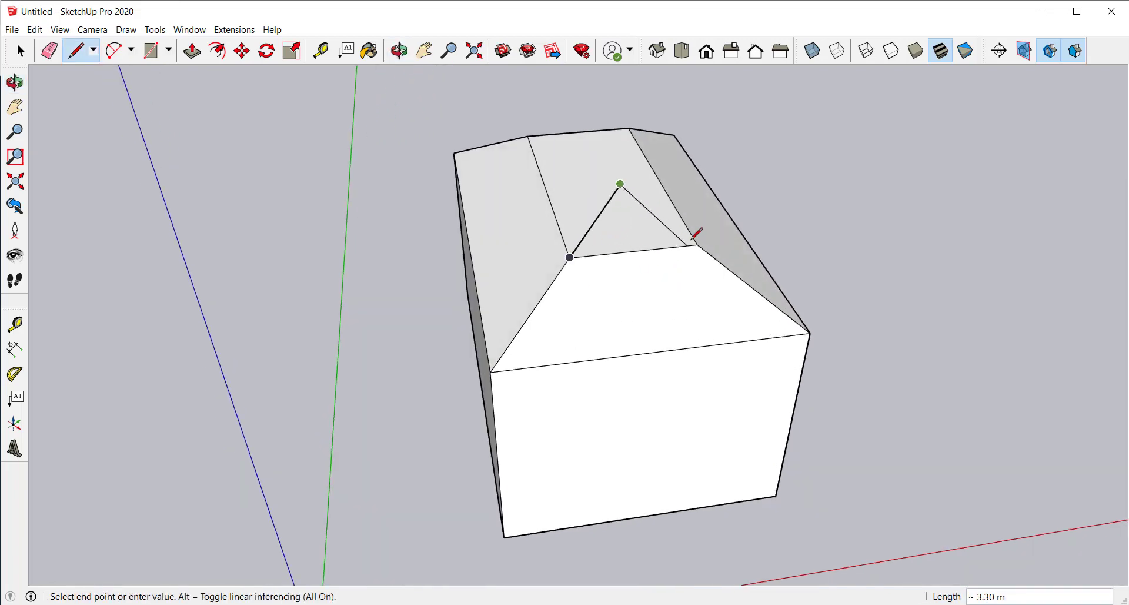
pyautogui.click(697, 244)
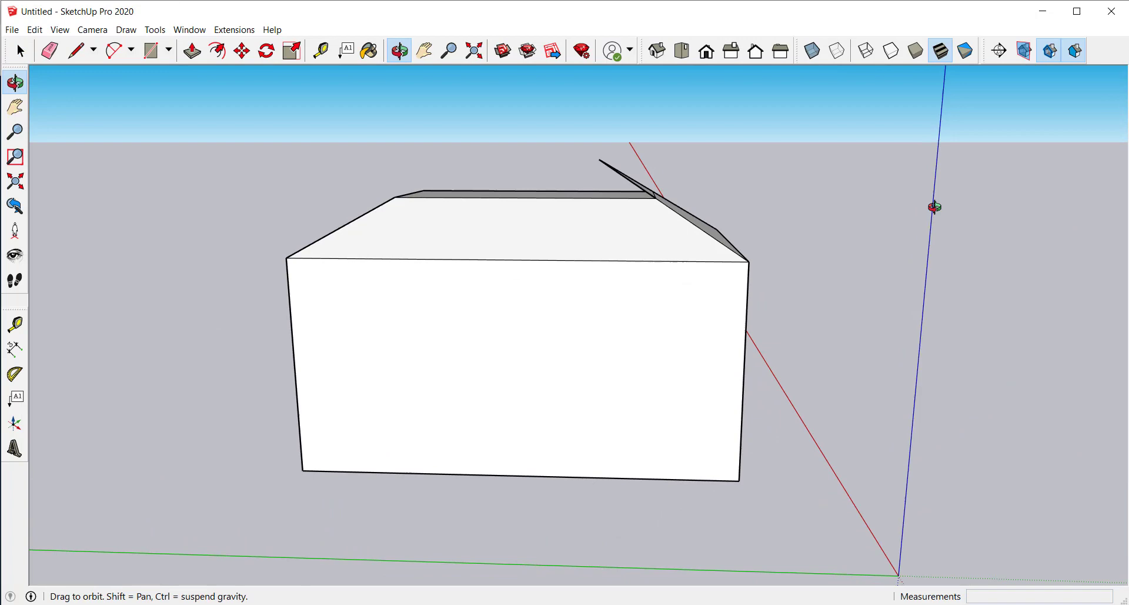